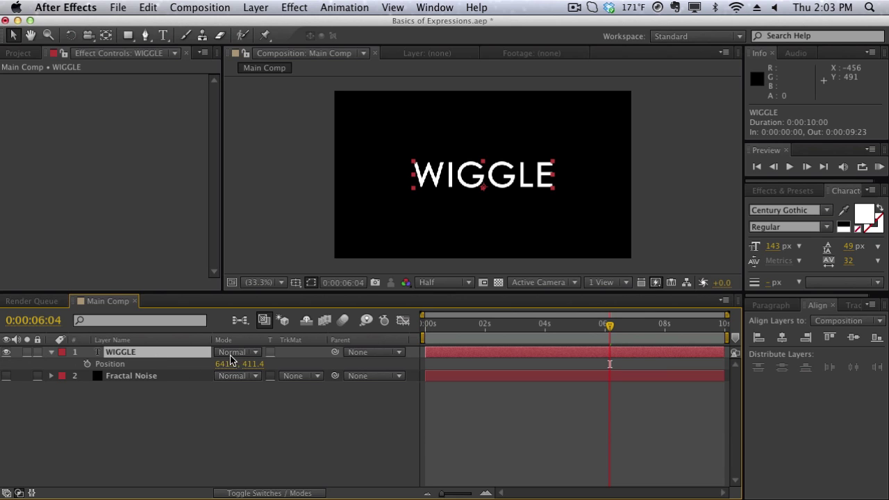
- Add the expression wiggle(1,150) to the WIGGLE layer's Position and scrub through the motion
{"action": "left_click_drag", "start_coordinate": [229, 364], "coordinate": [213, 382]}
{"action": "key", "text": "cmd+z"}
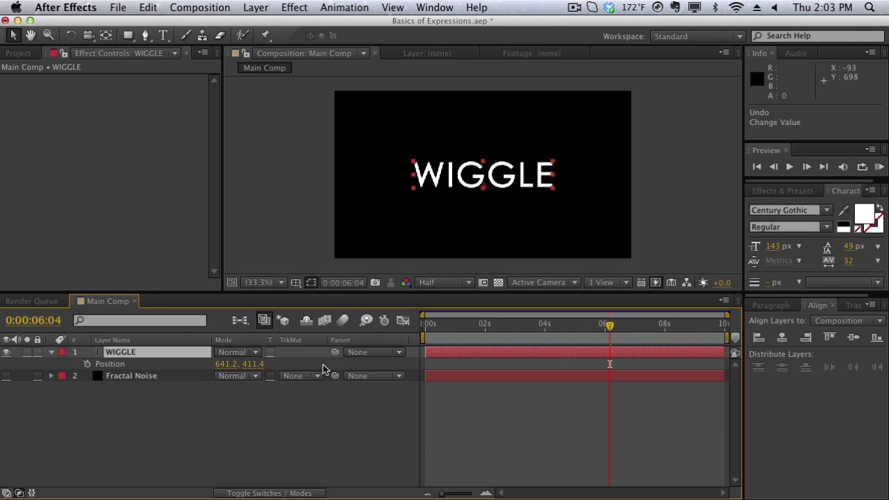
{"action": "left_click", "coordinate": [89, 365], "text": "alt"}
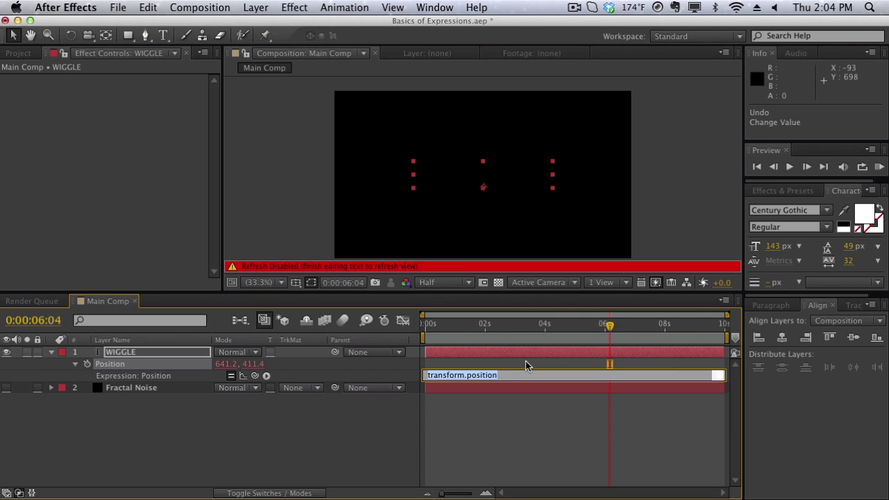
{"action": "type", "text": "wiggle(1,"}
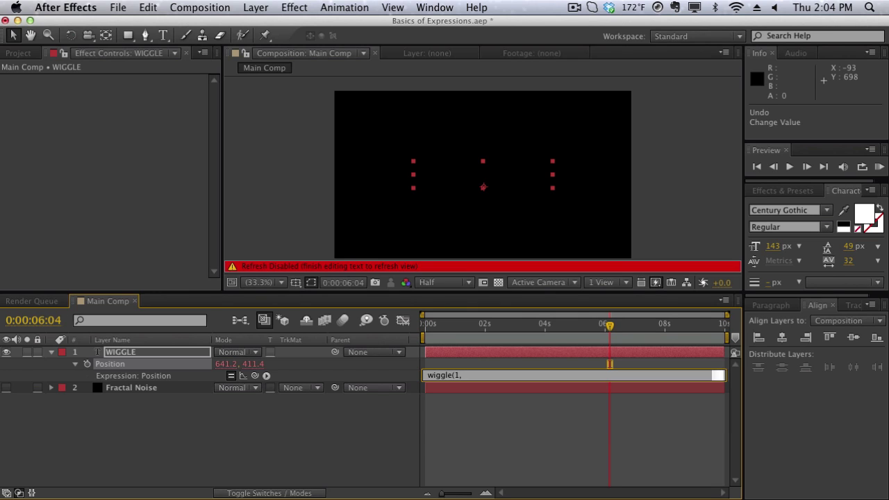
{"action": "type", "text": "150)"}
{"action": "left_click", "coordinate": [479, 224]}
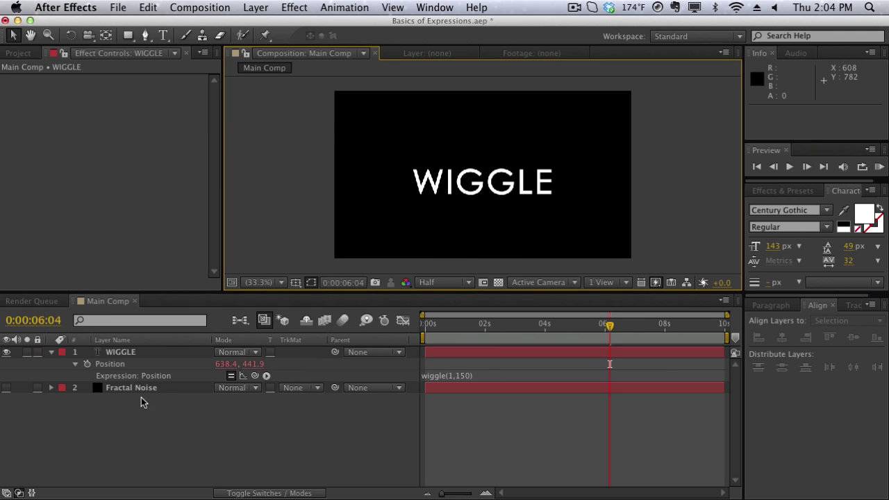
{"action": "mouse_move", "coordinate": [520, 326]}
{"action": "left_mouse_down"}
{"action": "mouse_move", "coordinate": [446, 332]}
{"action": "mouse_move", "coordinate": [639, 325]}
{"action": "mouse_move", "coordinate": [515, 341]}
{"action": "mouse_move", "coordinate": [438, 334]}
{"action": "mouse_move", "coordinate": [611, 341]}
{"action": "mouse_move", "coordinate": [469, 340]}
{"action": "mouse_move", "coordinate": [475, 327]}
{"action": "mouse_move", "coordinate": [526, 331]}
{"action": "left_mouse_up"}
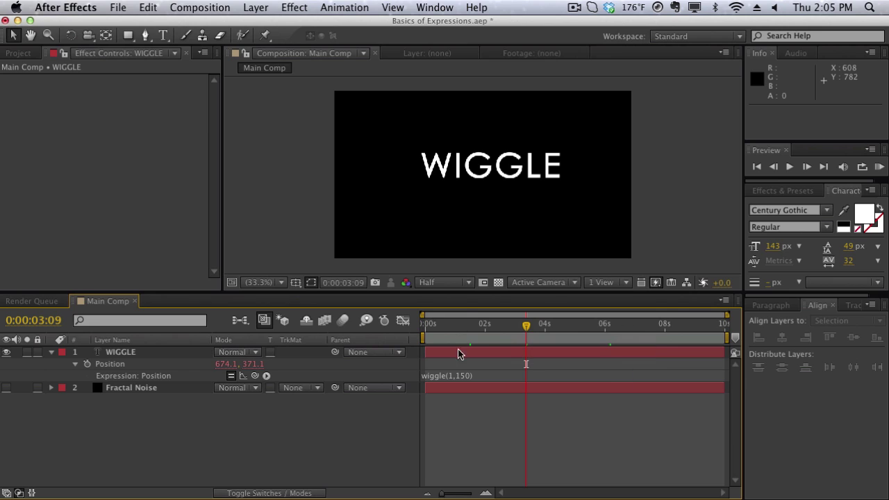
- Copy the WIGGLE layer's Position expression text without changing it
{"action": "left_click", "coordinate": [463, 376]}
{"action": "key", "text": "super+c"}
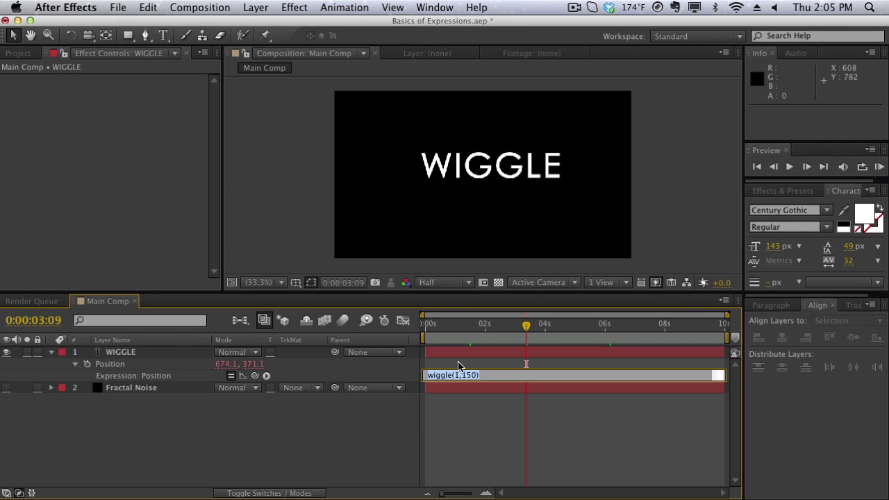
{"action": "left_click", "coordinate": [438, 364]}
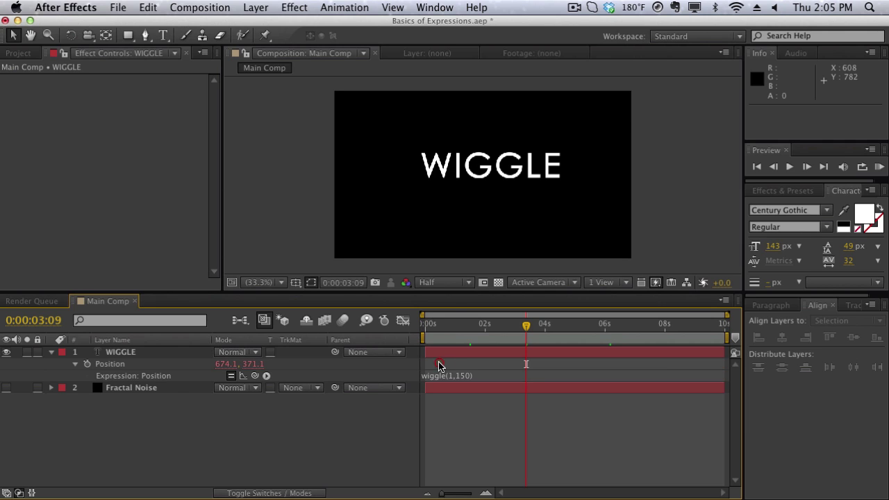
- Add an expression to the WIGGLE layer's Opacity from the copied text, edited to wiggle(5,60)
{"action": "left_click", "coordinate": [117, 357]}
{"action": "key", "text": "t"}
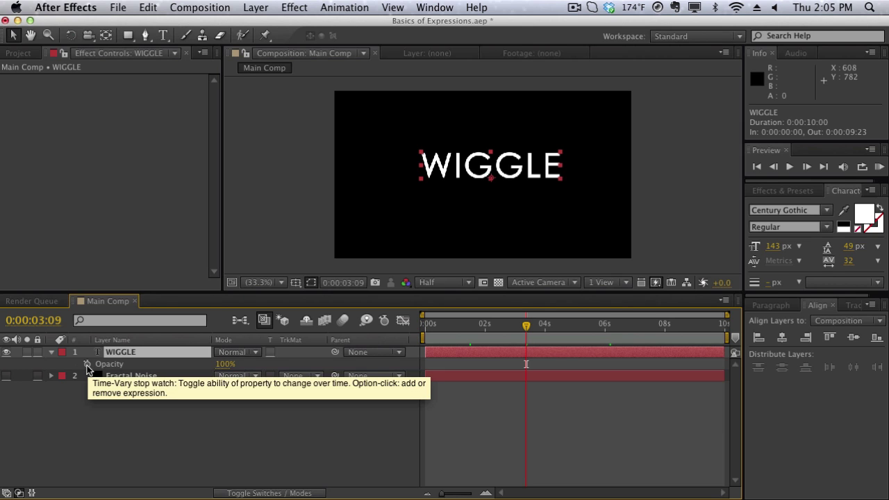
{"action": "left_click", "coordinate": [87, 365], "text": "alt"}
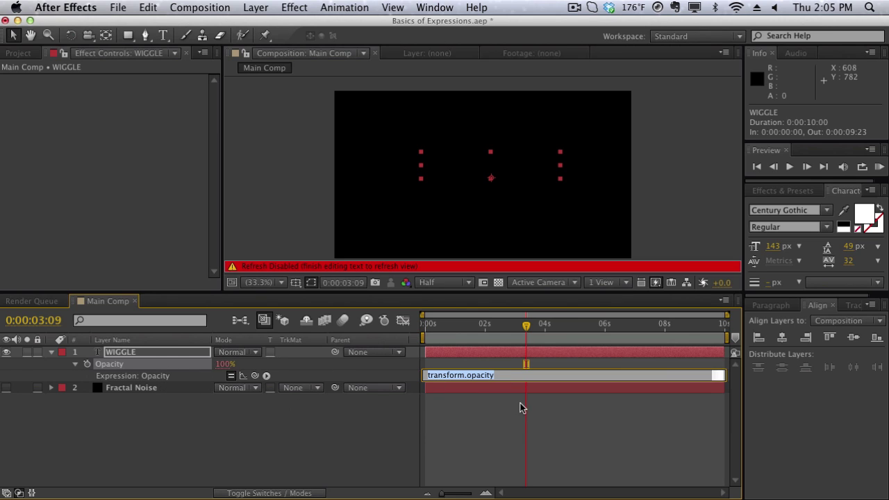
{"action": "key", "text": "super+v"}
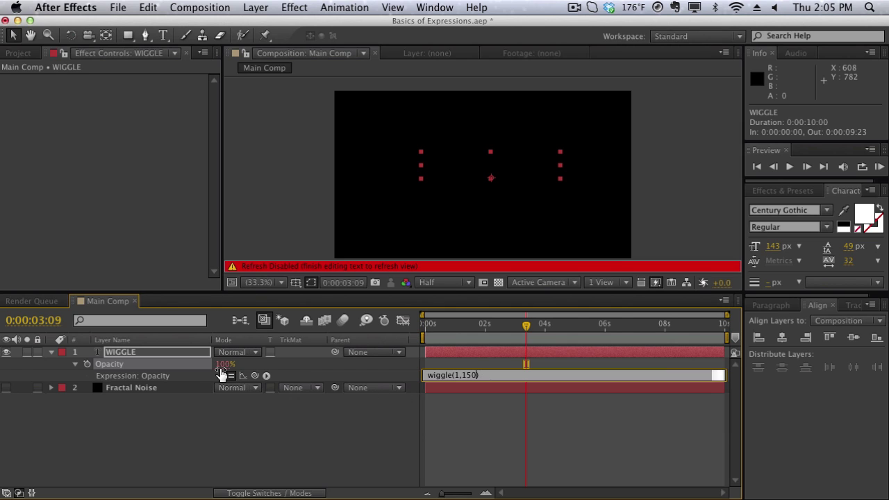
{"action": "key", "text": "BackSpace"}
{"action": "key", "text": "BackSpace"}
{"action": "key", "text": "BackSpace"}
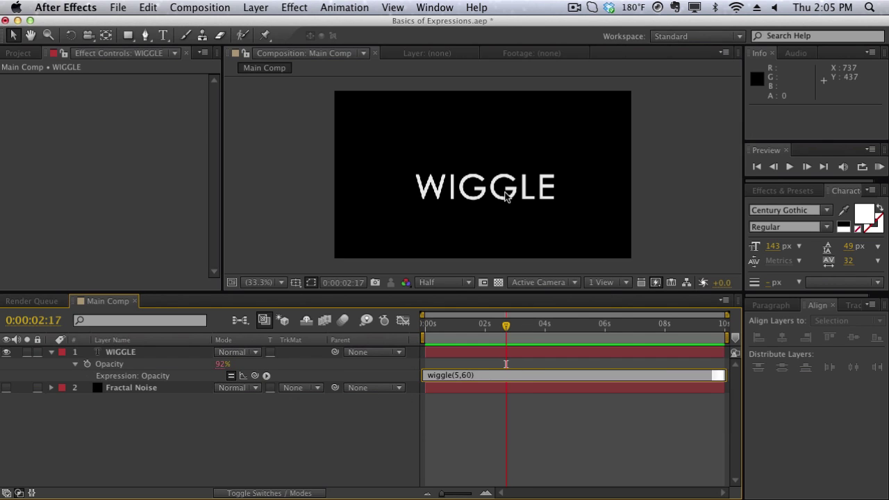
{"action": "left_click", "coordinate": [506, 196]}
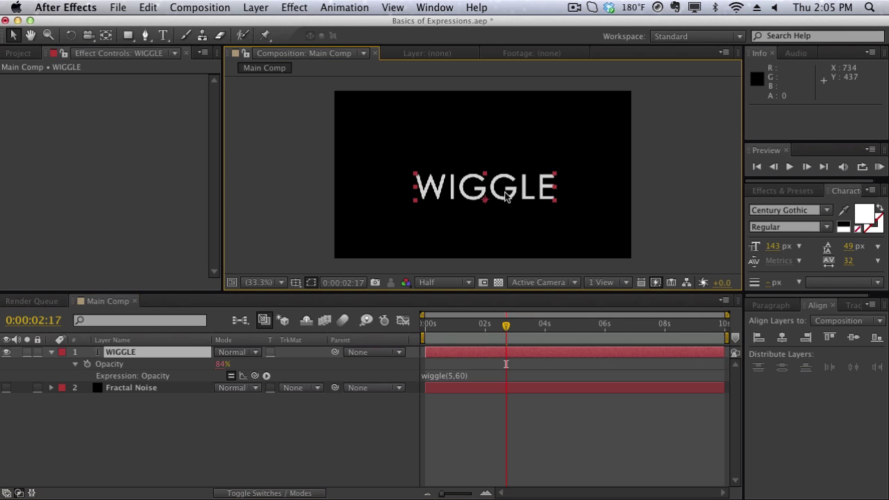
- Run a RAM preview of the WIGGLE text to examine its position and opacity wiggle
{"action": "key", "text": "KP_0"}
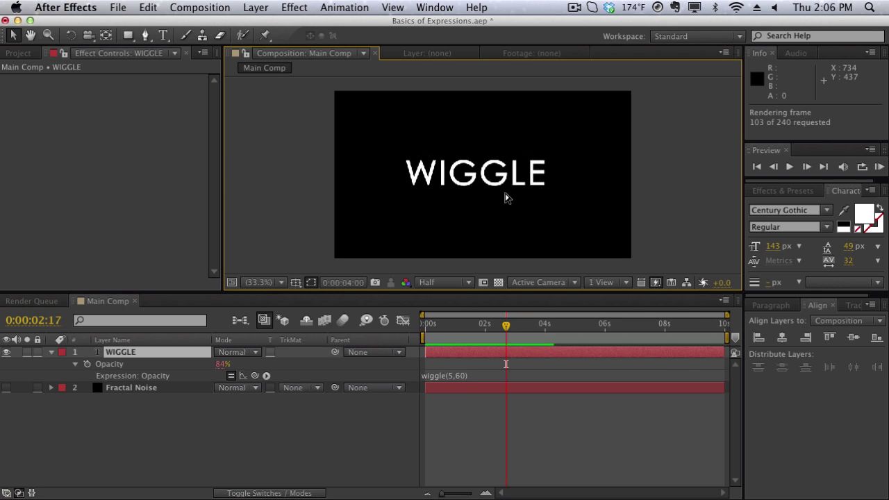
{"action": "key", "text": "space"}
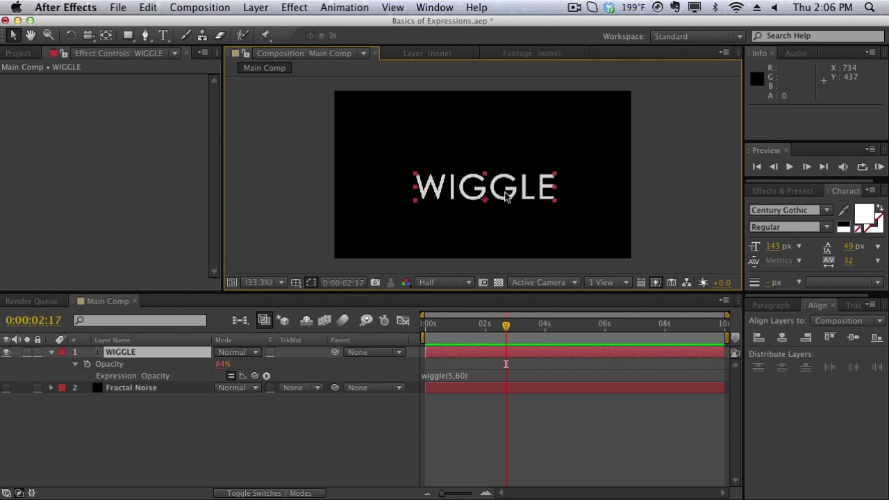
{"action": "key", "text": "KP_0"}
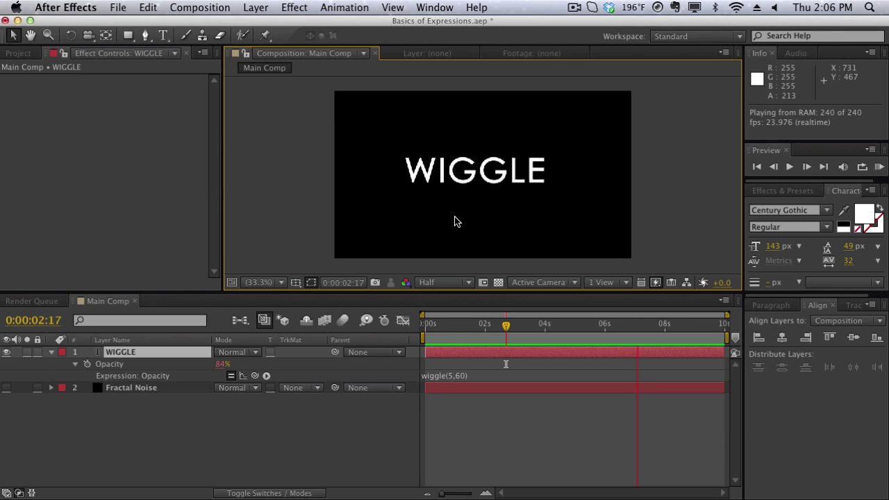
{"action": "key", "text": "space"}
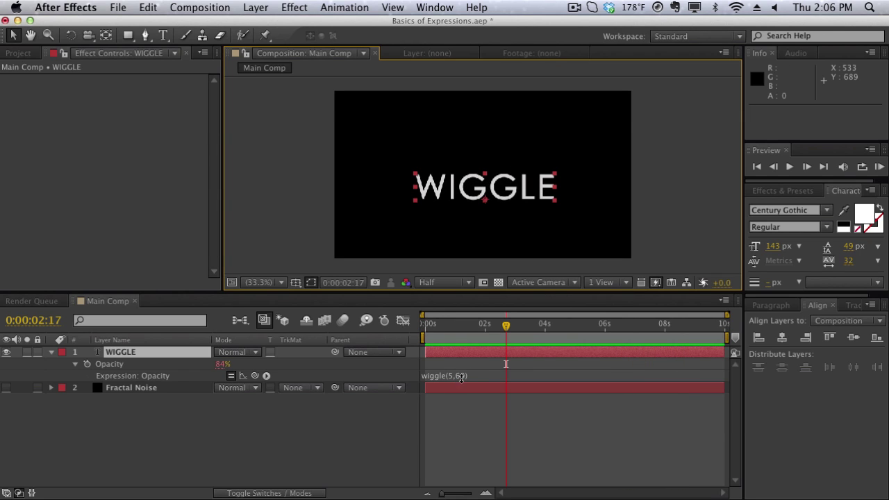
- Delete the wiggle expression from the WIGGLE layer's Opacity
{"action": "left_click", "coordinate": [478, 375]}
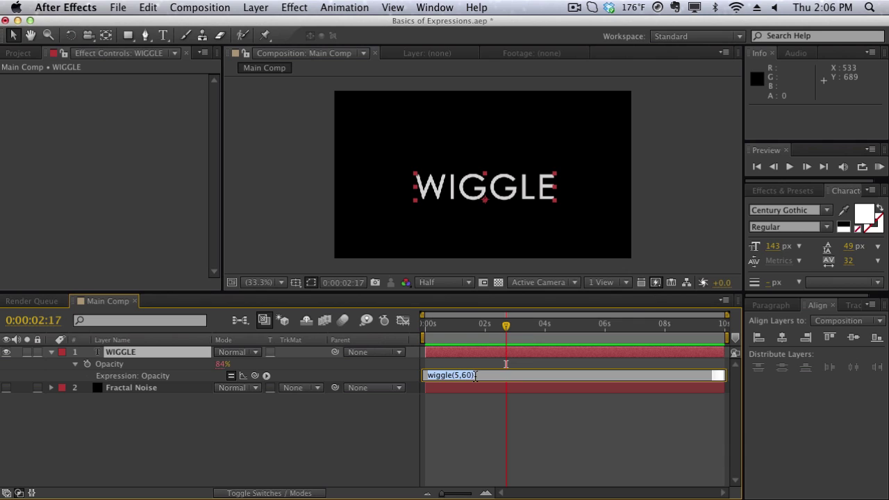
{"action": "left_click", "coordinate": [477, 375]}
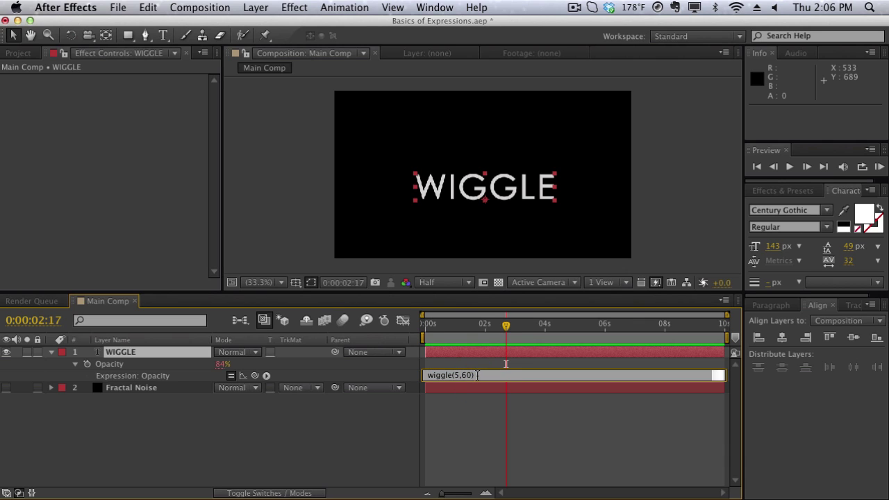
{"action": "left_click_drag", "start_coordinate": [478, 375], "coordinate": [399, 368]}
{"action": "key", "text": "BackSpace"}
{"action": "left_click", "coordinate": [473, 364]}
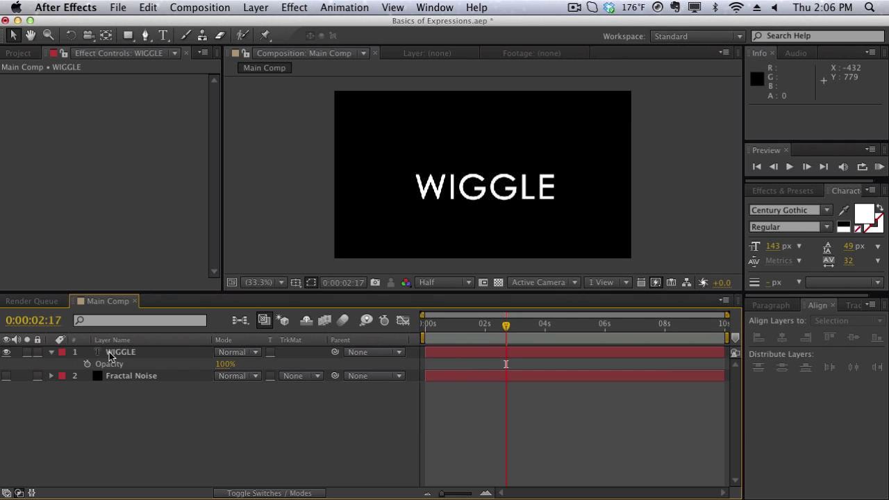
- Collapse and hide the WIGGLE layer, and make the Fractal Noise layer visible
{"action": "left_click", "coordinate": [51, 355]}
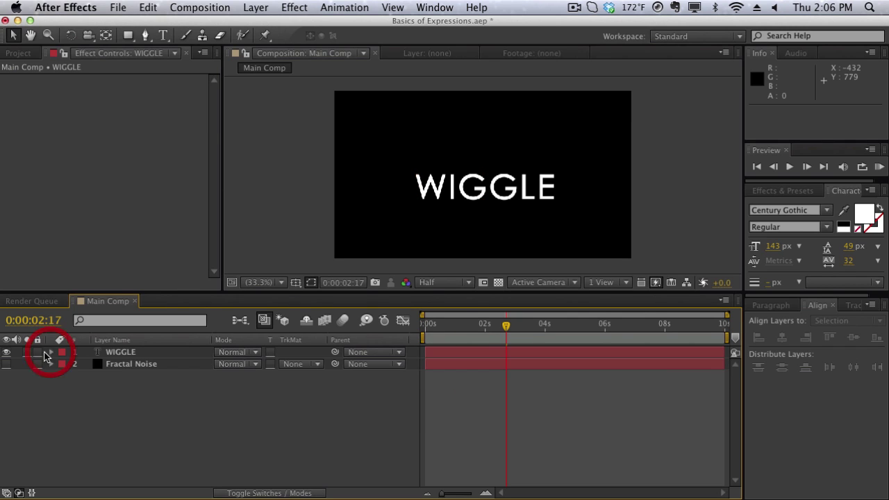
{"action": "left_click", "coordinate": [7, 353]}
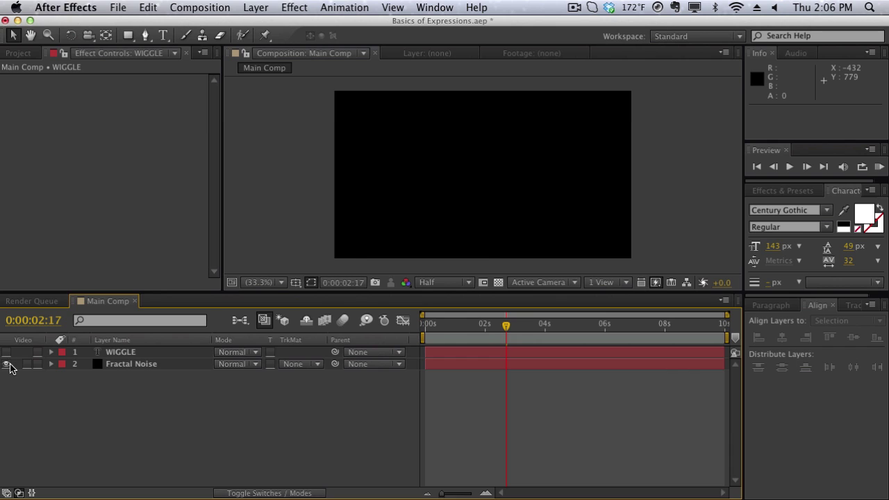
{"action": "left_click", "coordinate": [7, 364]}
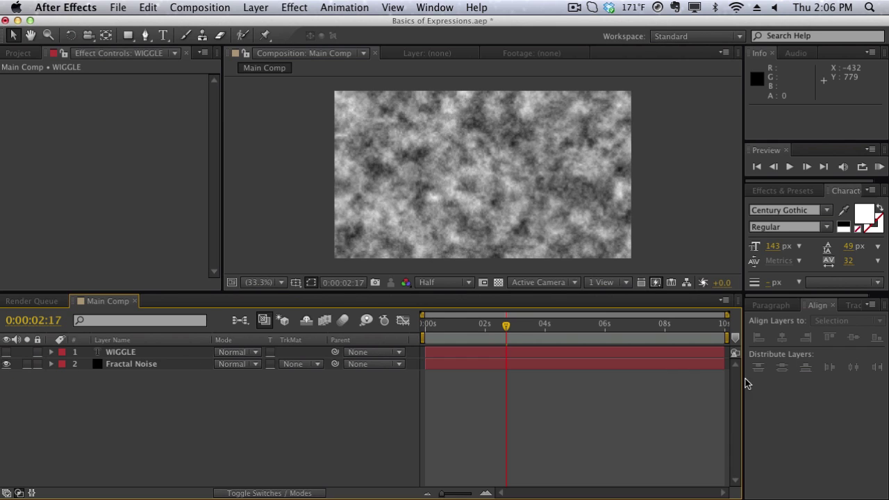
- Set the Evolution of the Fractal Noise layer's effect to 0x +168.0°
{"action": "left_click", "coordinate": [789, 192]}
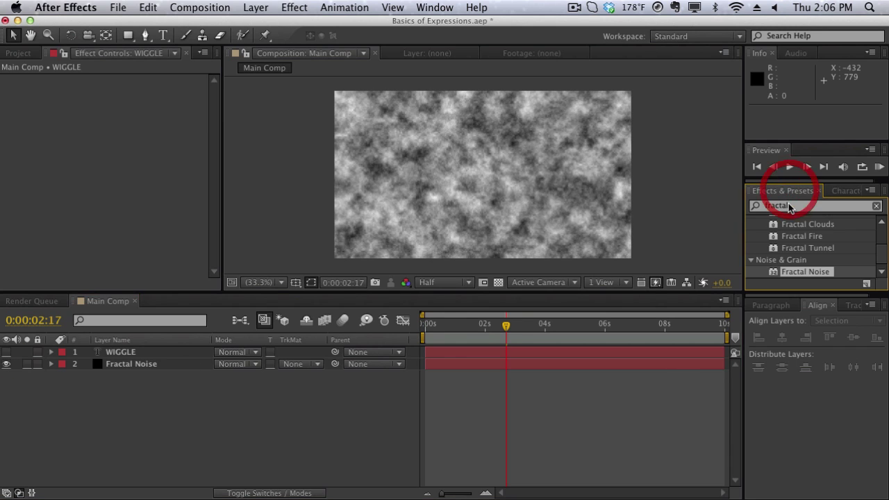
{"action": "left_click", "coordinate": [143, 364]}
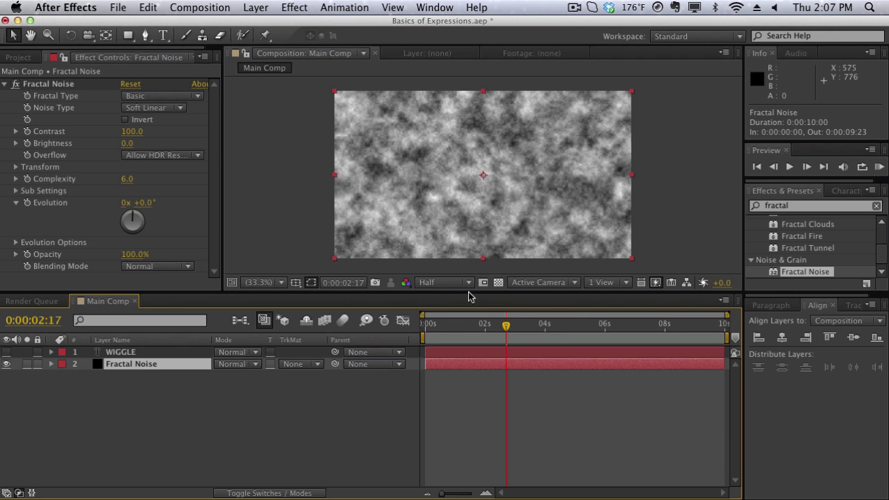
{"action": "left_click", "coordinate": [141, 205]}
{"action": "left_click_drag", "start_coordinate": [141, 204], "coordinate": [249, 255]}
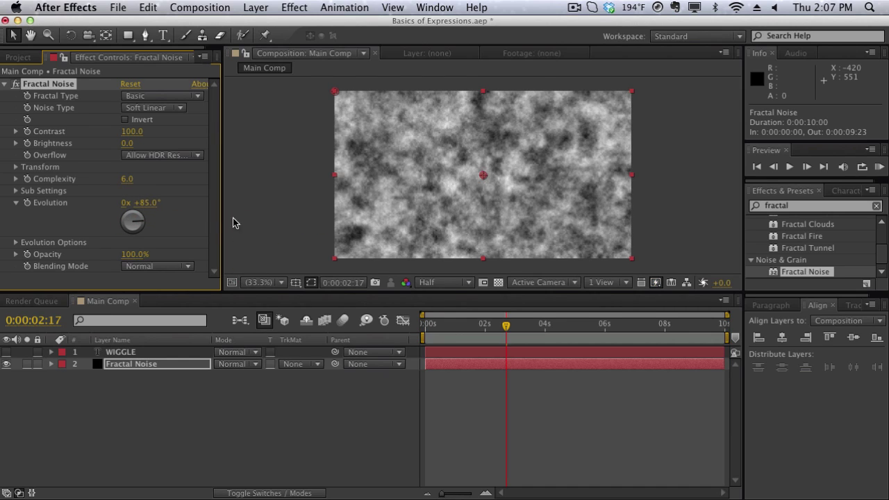
{"action": "left_click_drag", "start_coordinate": [149, 203], "coordinate": [208, 208]}
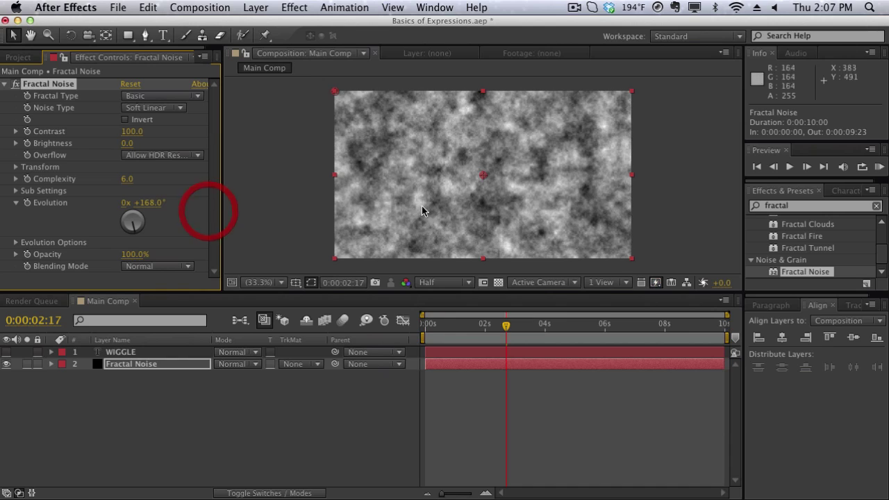
- Keyframe the Fractal Noise Evolution from 0x +168.0° at 0:00:00:00 to 2x +140.0° at 0:00:09:23
{"action": "left_click_drag", "start_coordinate": [479, 315], "coordinate": [414, 326]}
{"action": "left_click", "coordinate": [27, 202]}
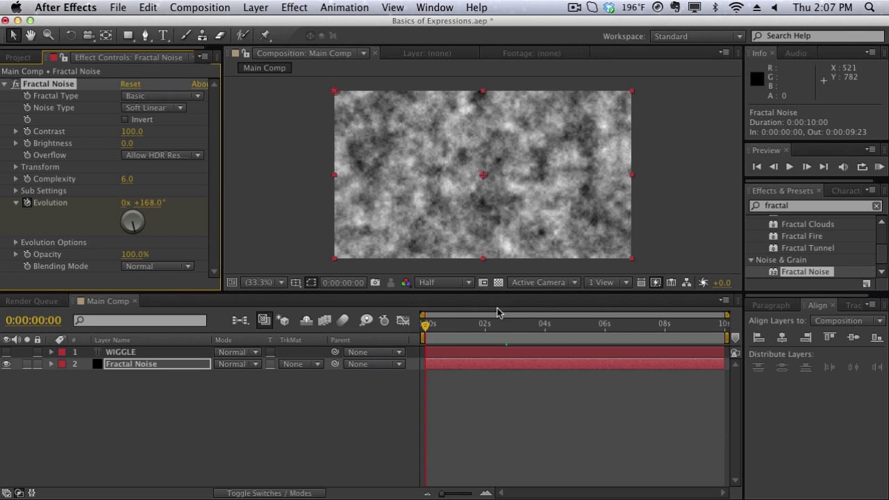
{"action": "left_click", "coordinate": [500, 332]}
{"action": "key", "text": "End"}
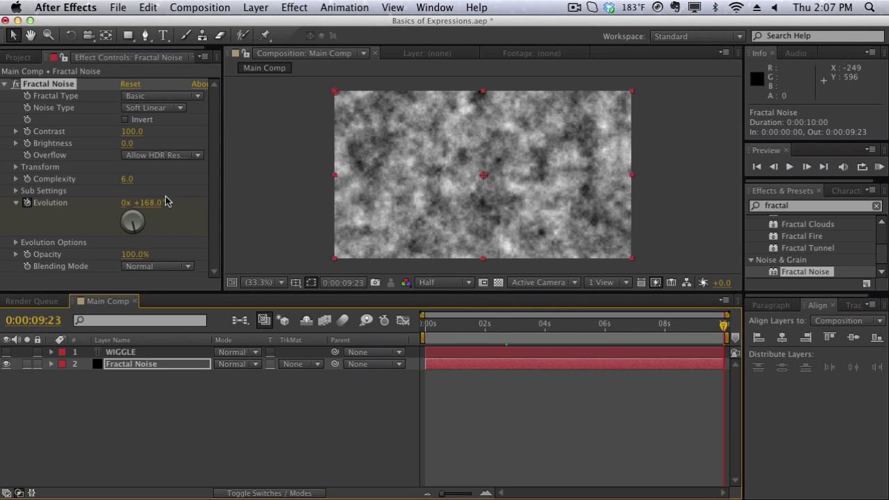
{"action": "left_click_drag", "start_coordinate": [132, 203], "coordinate": [665, 232]}
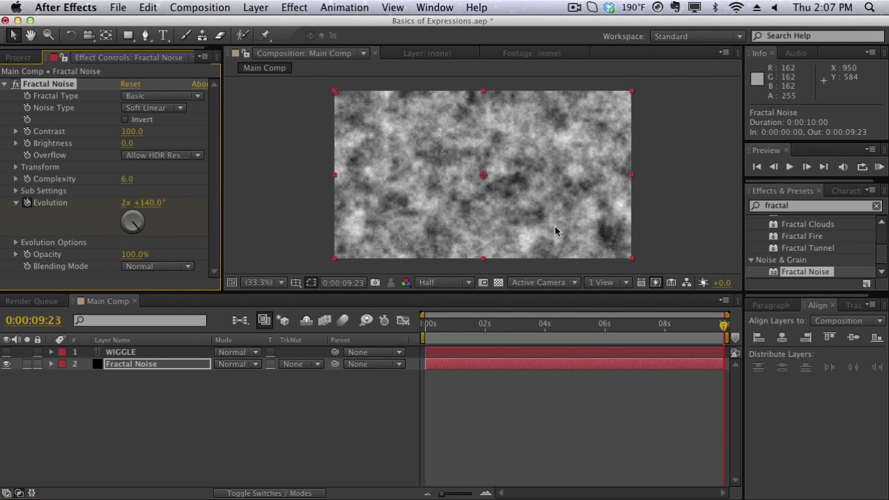
- Run a RAM preview of the evolving fractal noise, and return the current time to 0:00:02:17
{"action": "key", "text": "KP_0"}
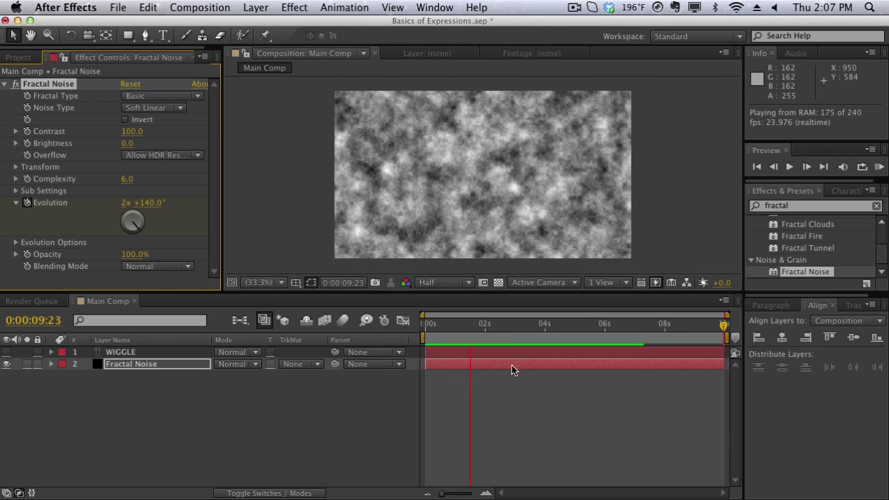
{"action": "left_click", "coordinate": [503, 121]}
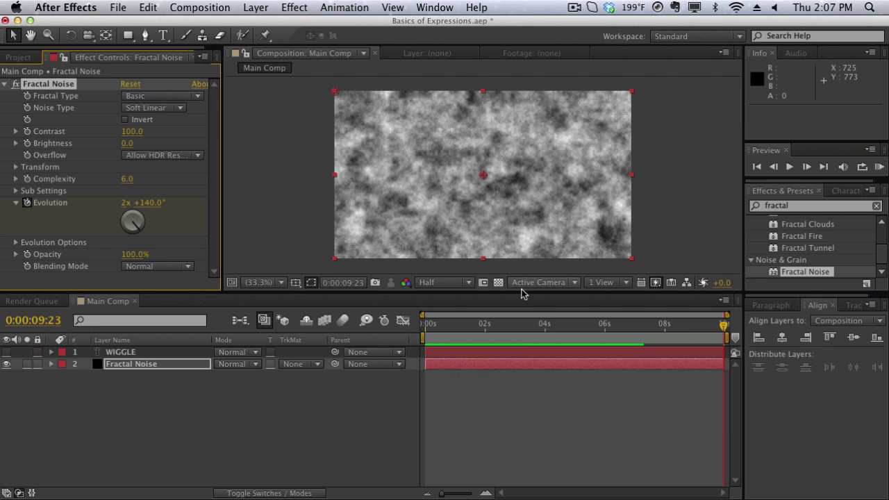
{"action": "left_click", "coordinate": [507, 324]}
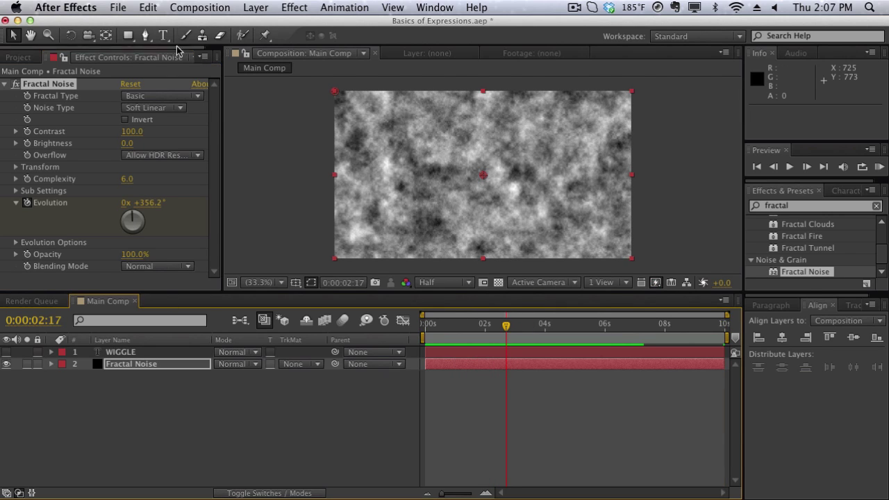
- Extend the duration of Main Comp in its composition settings
{"action": "left_click", "coordinate": [200, 7]}
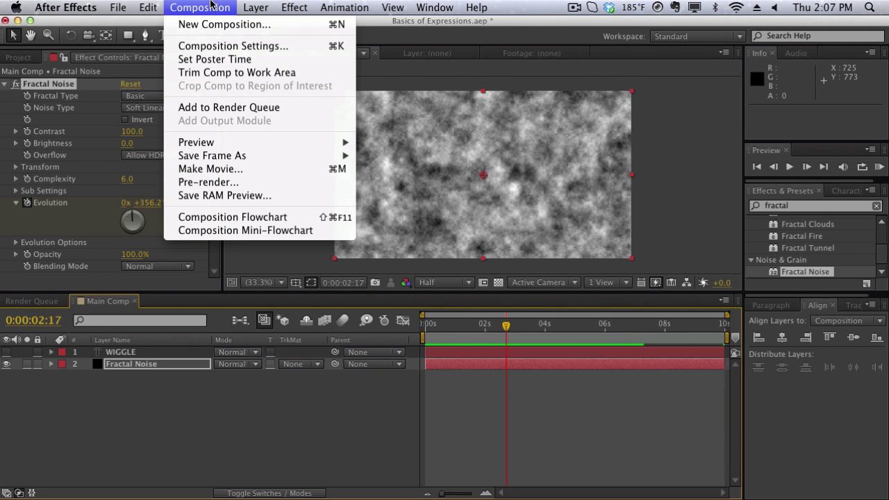
{"action": "left_click", "coordinate": [214, 43]}
{"action": "left_click", "coordinate": [127, 326]}
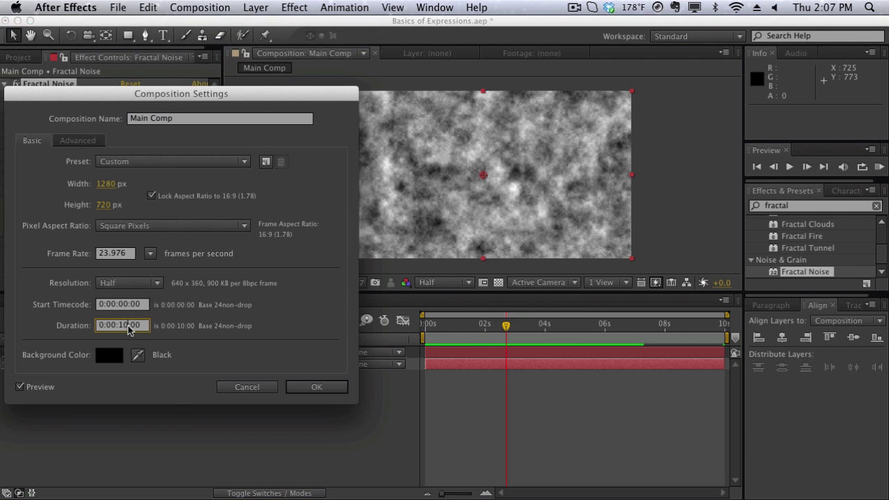
{"action": "key", "text": "Return"}
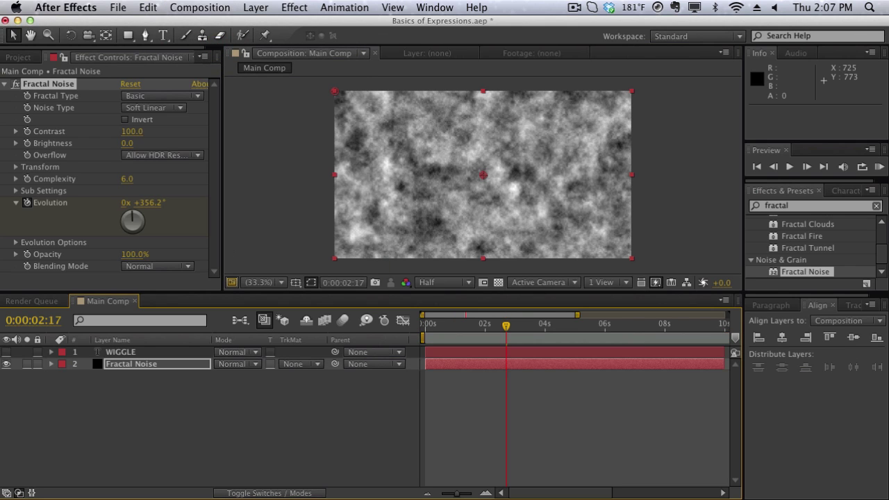
- Extend the Fractal Noise layer's out point to 0:00:19:22, near the end of the lengthened composition
{"action": "left_click_drag", "start_coordinate": [453, 493], "coordinate": [448, 495]}
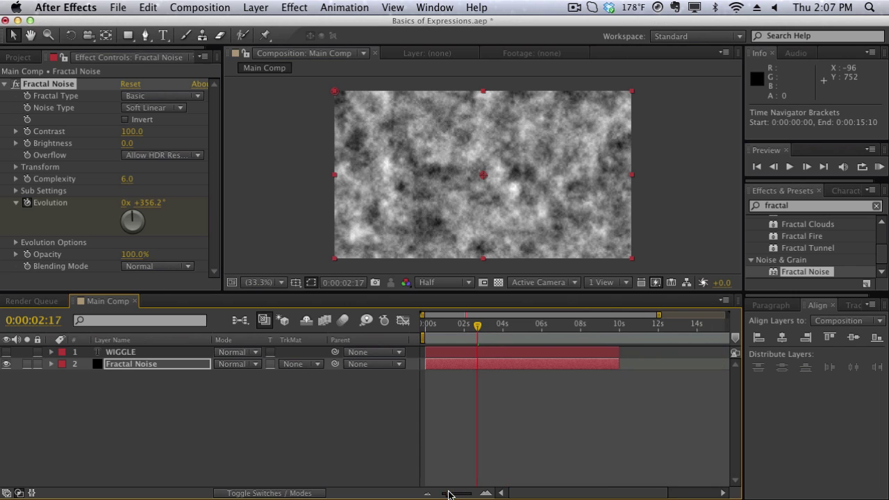
{"action": "left_click", "coordinate": [618, 366]}
{"action": "left_click_drag", "start_coordinate": [618, 365], "coordinate": [717, 370]}
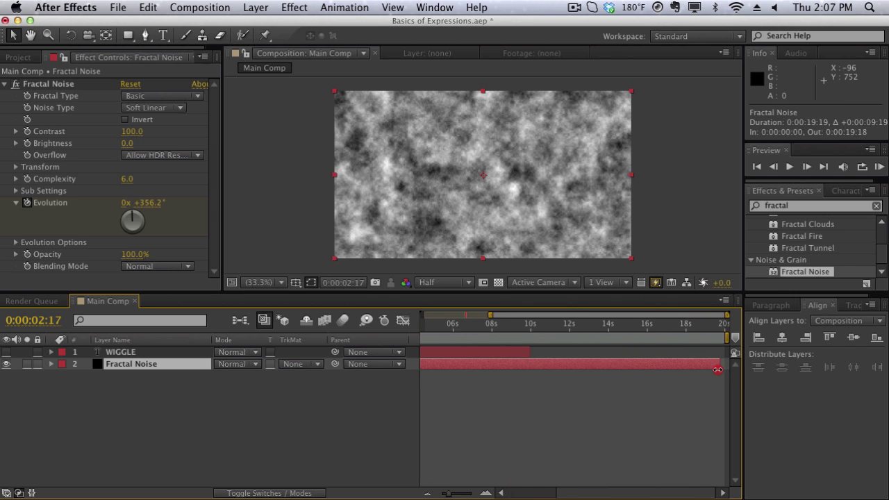
- Move the Fractal Noise layer's last Evolution keyframe to 0:00:19:22 and set its value to 3x +288.0°
{"action": "key", "text": "u"}
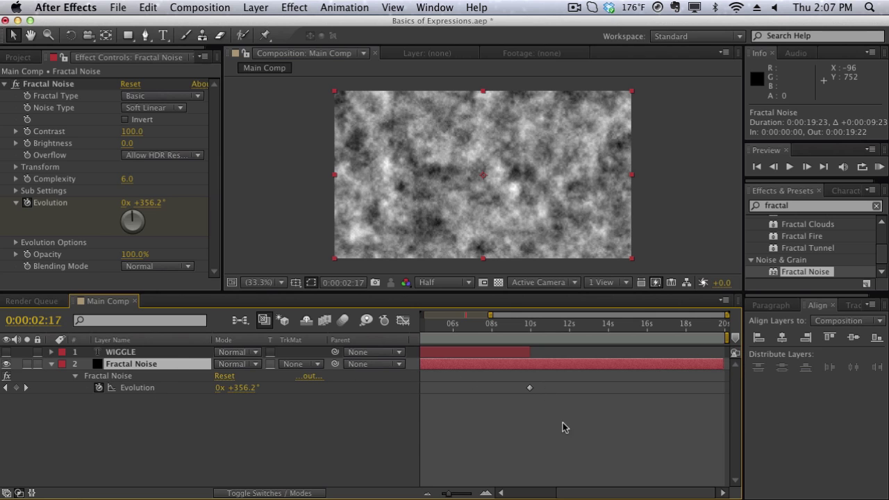
{"action": "left_click_drag", "start_coordinate": [530, 388], "coordinate": [723, 387]}
{"action": "left_click_drag", "start_coordinate": [716, 340], "coordinate": [724, 326]}
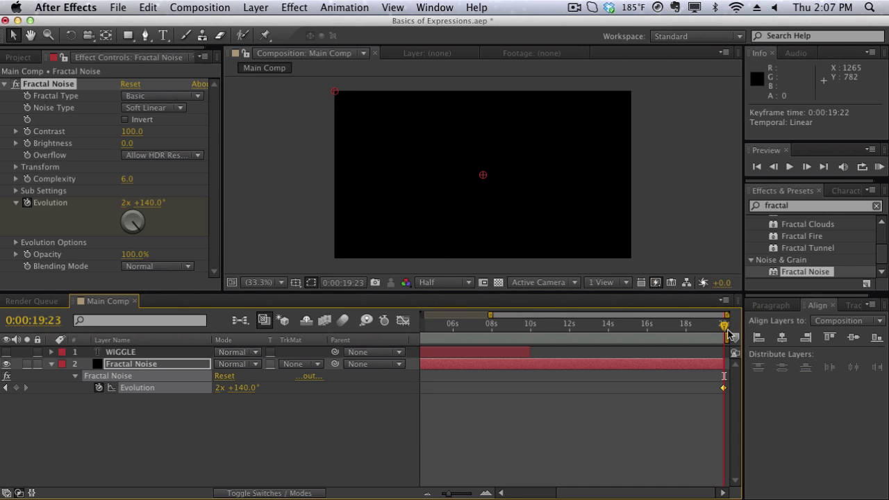
{"action": "key", "text": "Page_Up"}
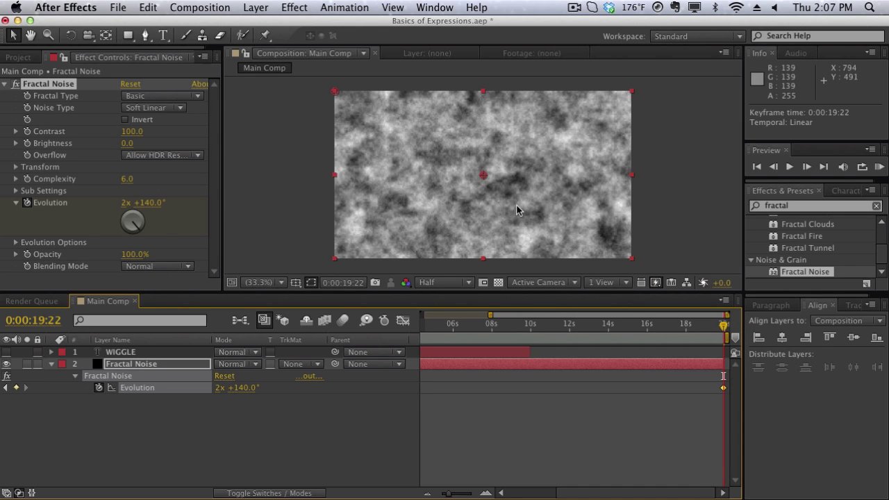
{"action": "left_click_drag", "start_coordinate": [153, 210], "coordinate": [516, 218]}
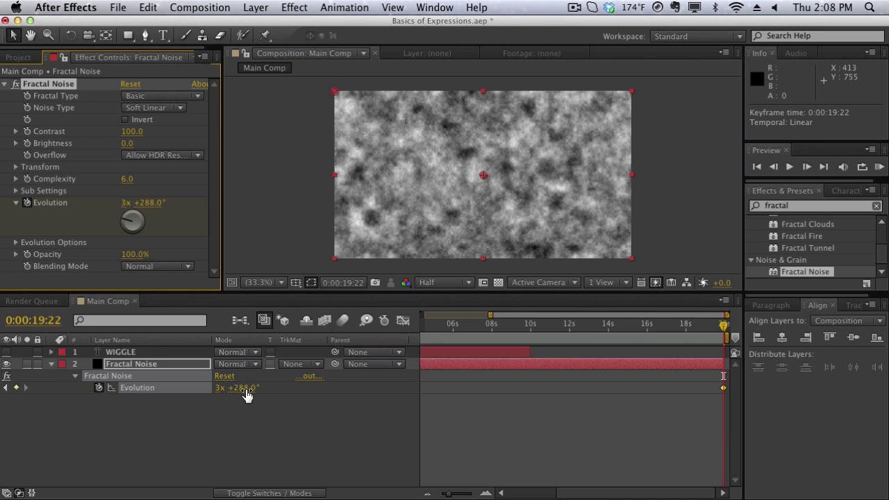
- Remove all Evolution keyframes from the Fractal Noise layer and set the current time to 0:00:01:05
{"action": "left_click_drag", "start_coordinate": [449, 496], "coordinate": [440, 495]}
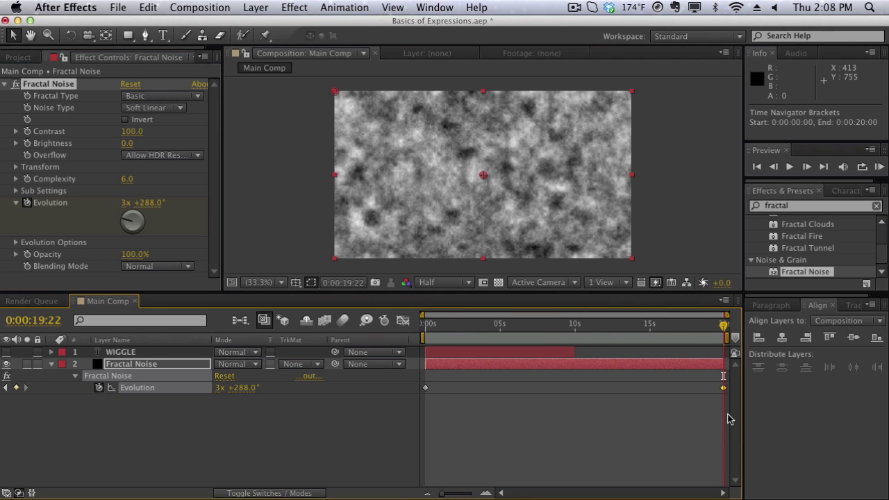
{"action": "left_click", "coordinate": [99, 388]}
{"action": "left_click", "coordinate": [561, 330]}
{"action": "left_click_drag", "start_coordinate": [560, 332], "coordinate": [444, 359]}
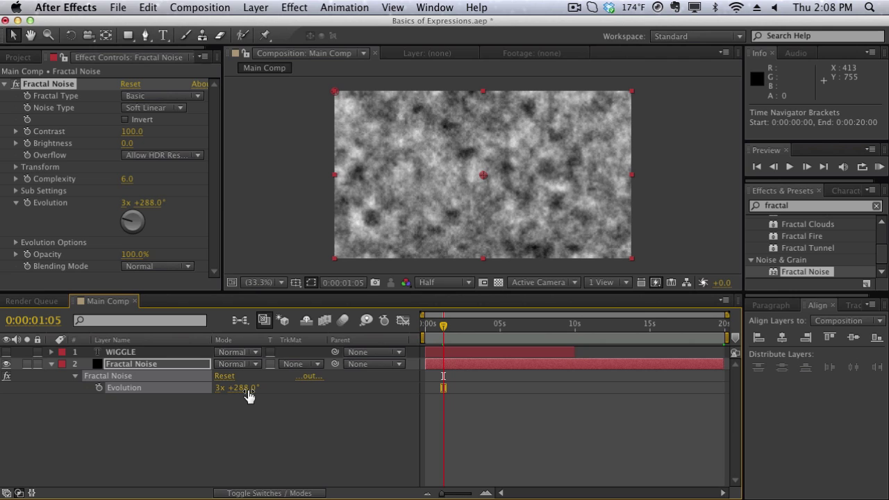
- Add the expression time*120 to the Evolution property of the Fractal Noise layer
{"action": "left_click", "coordinate": [99, 388], "text": "alt"}
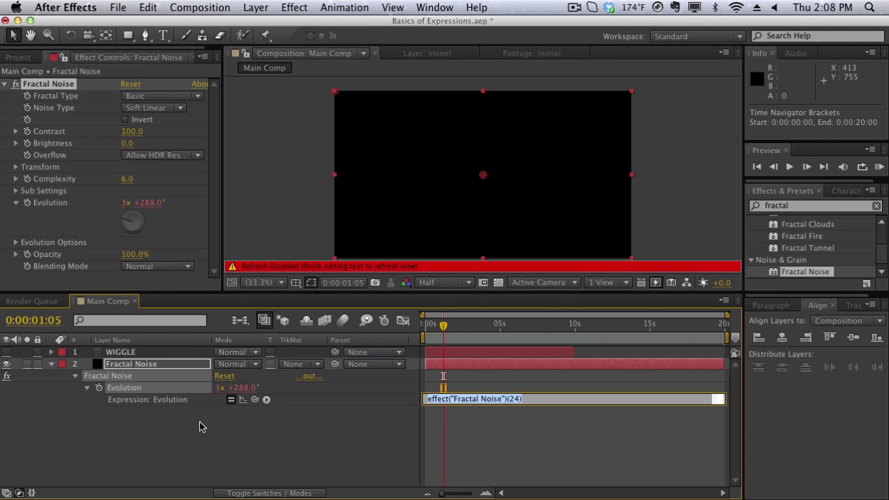
{"action": "left_click_drag", "start_coordinate": [564, 405], "coordinate": [568, 448]}
{"action": "type", "text": "time*120"}
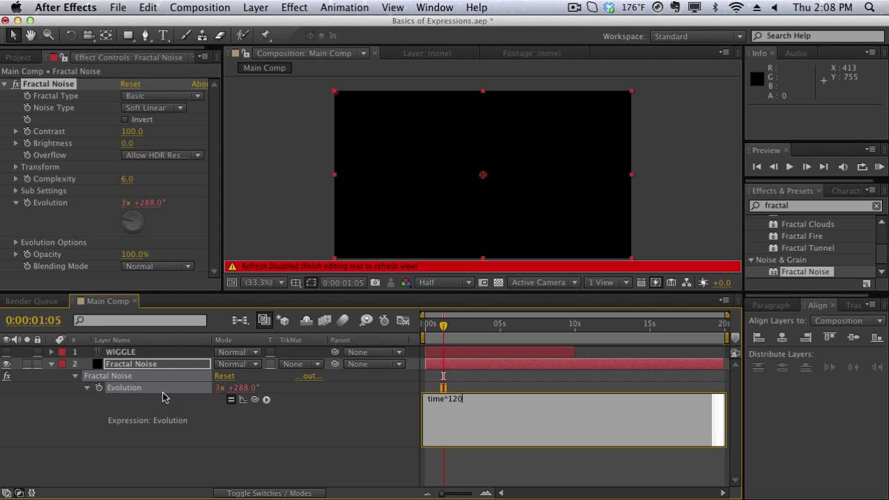
- Scrub to 0:00:06:17 and play a RAM preview of the expression-driven noise evolution
{"action": "left_click_drag", "start_coordinate": [472, 326], "coordinate": [526, 326]}
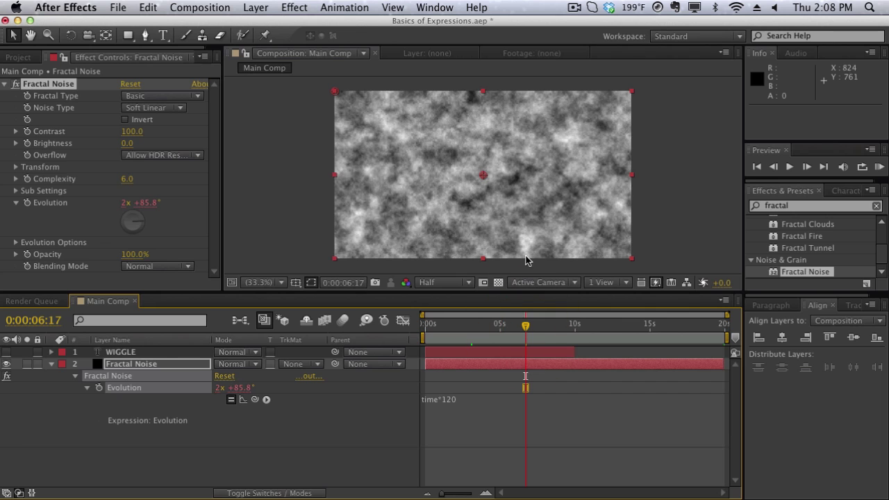
{"action": "key", "text": "KP_0"}
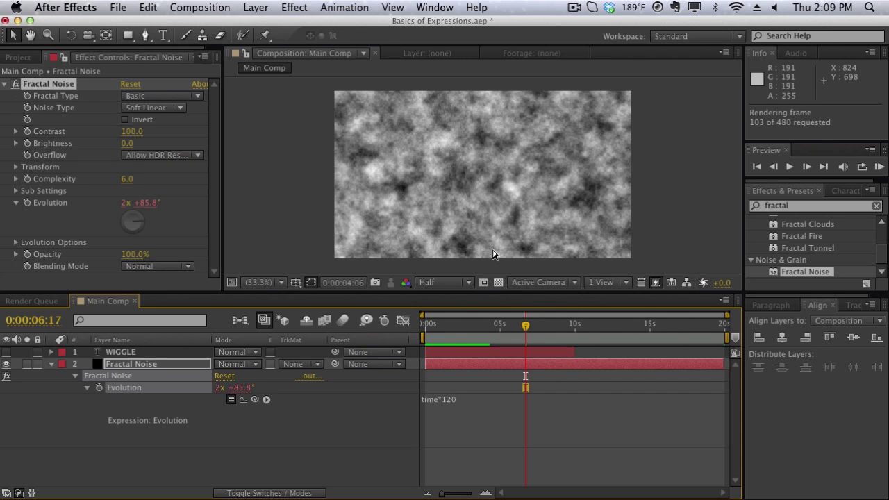
{"action": "left_click", "coordinate": [493, 253]}
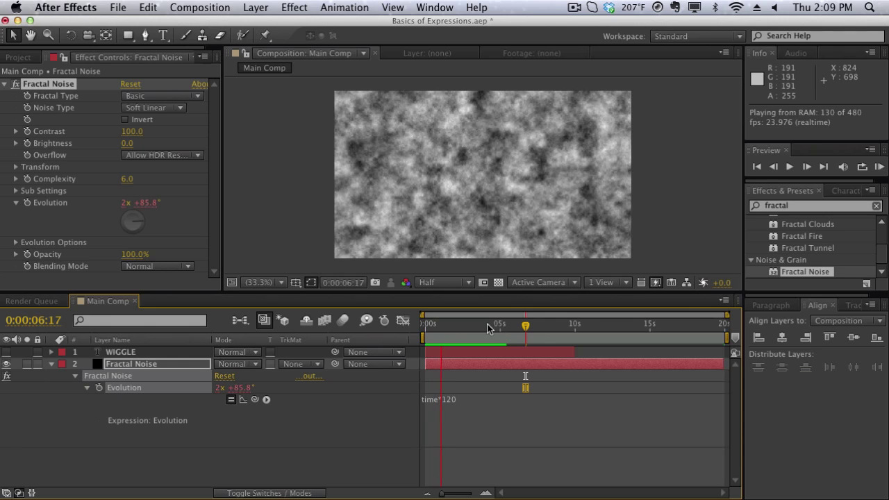
- Change the Evolution expression to time*300 and run a RAM preview of the faster noise
{"action": "left_click", "coordinate": [486, 404]}
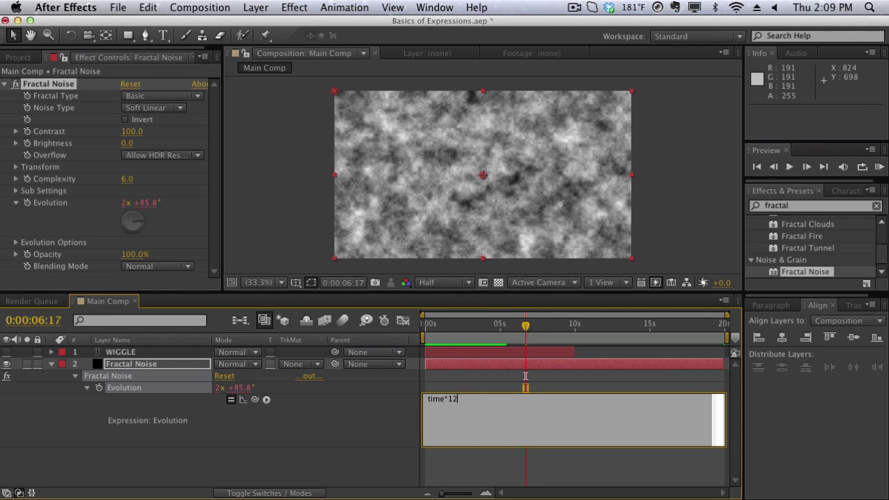
{"action": "type", "text": "300"}
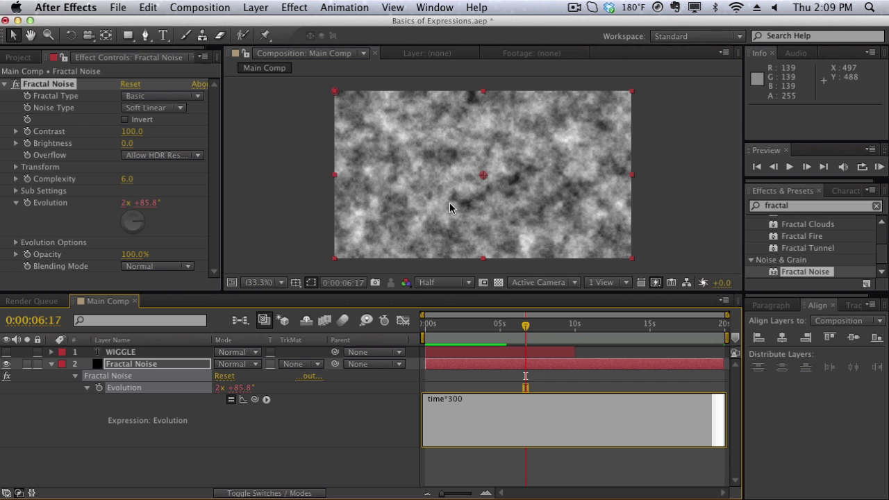
{"action": "left_click", "coordinate": [449, 207]}
{"action": "key", "text": "KP_0"}
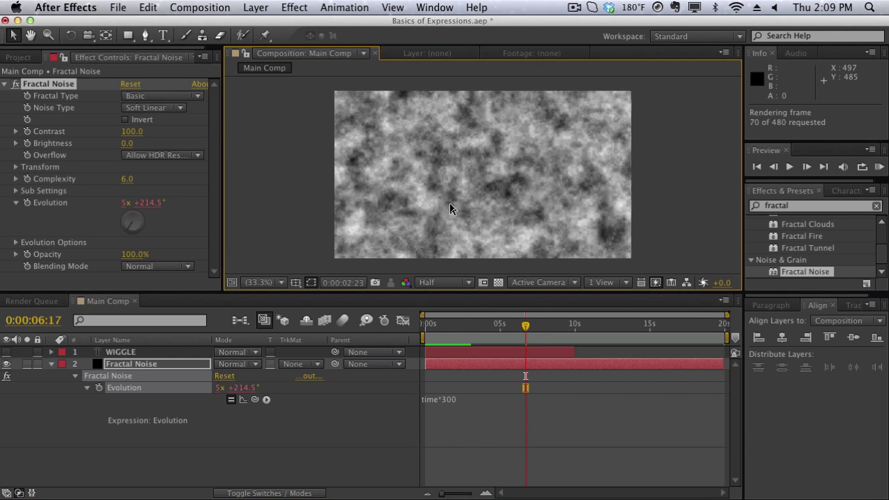
{"action": "left_click", "coordinate": [449, 203]}
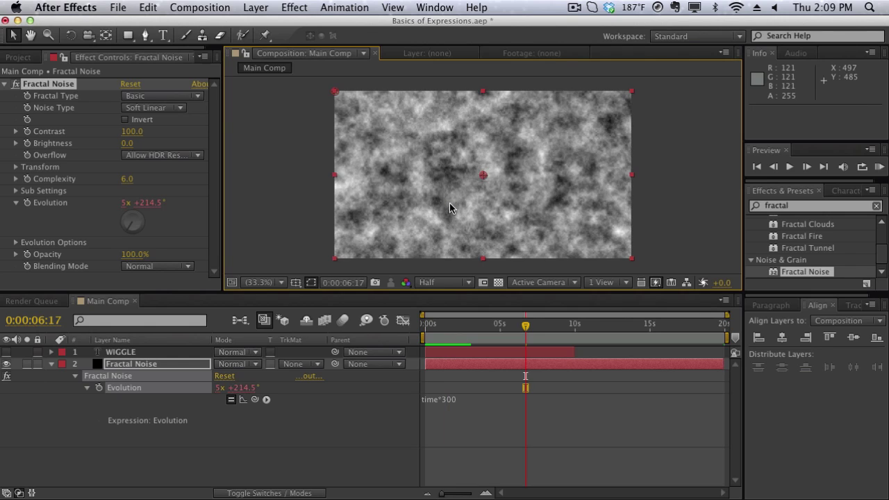